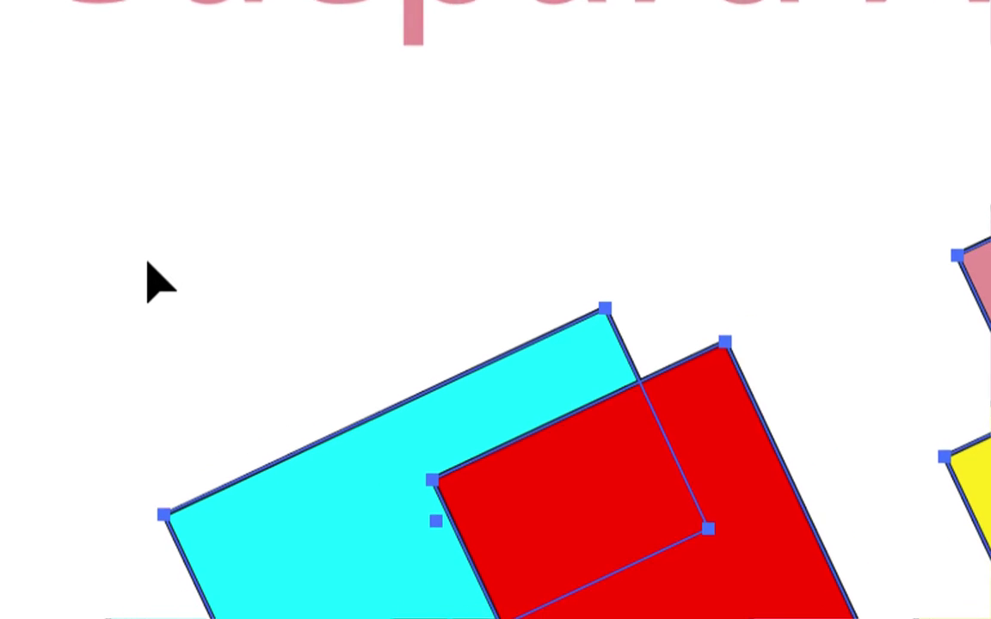
# - Deselect the cyan and red rectangles, then select only the cyan rectangle
pyautogui.click(145, 265)
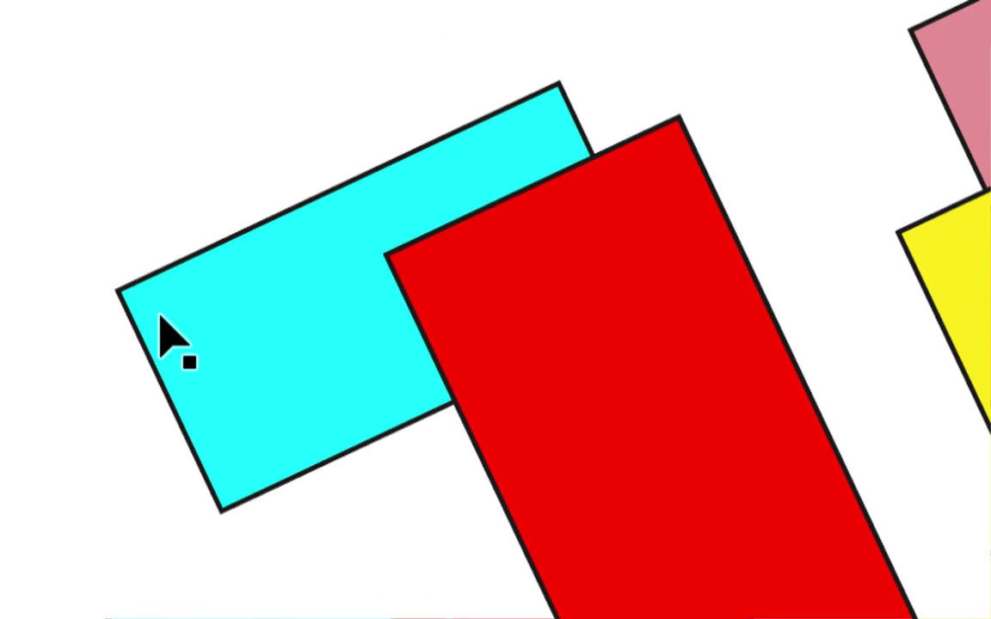
pyautogui.click(160, 317)
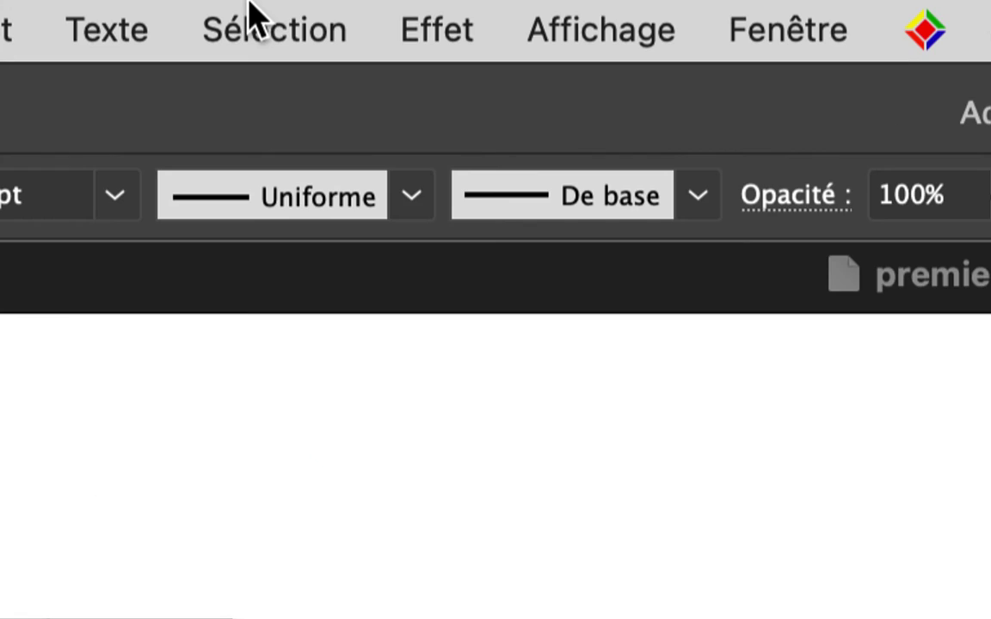
# - Use Sélection > Identique > Couleur de contour to select all five same-stroke rectangles
pyautogui.click(252, 15)
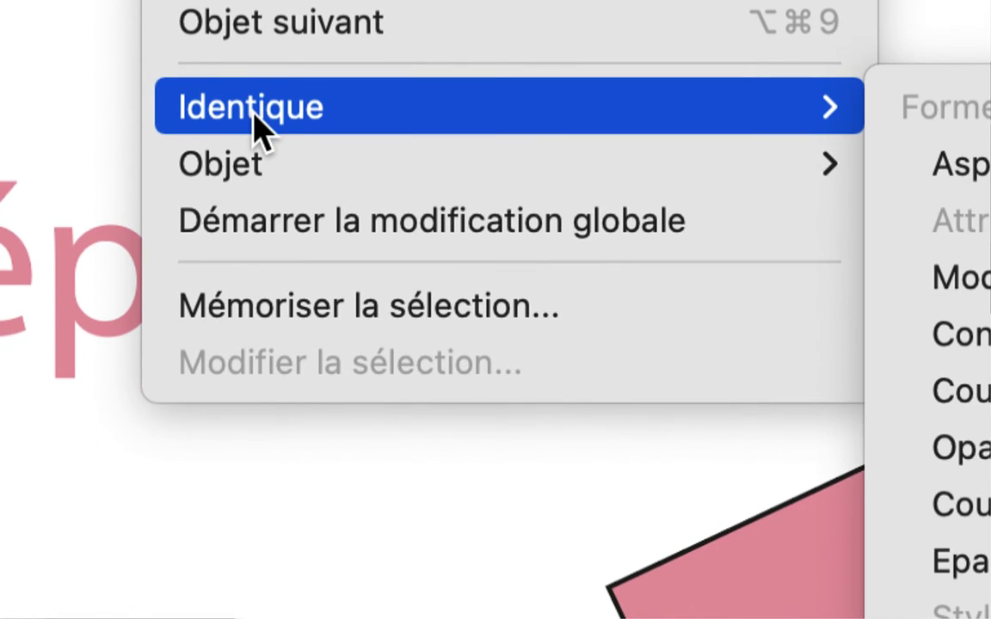
pyautogui.moveTo(255, 140)
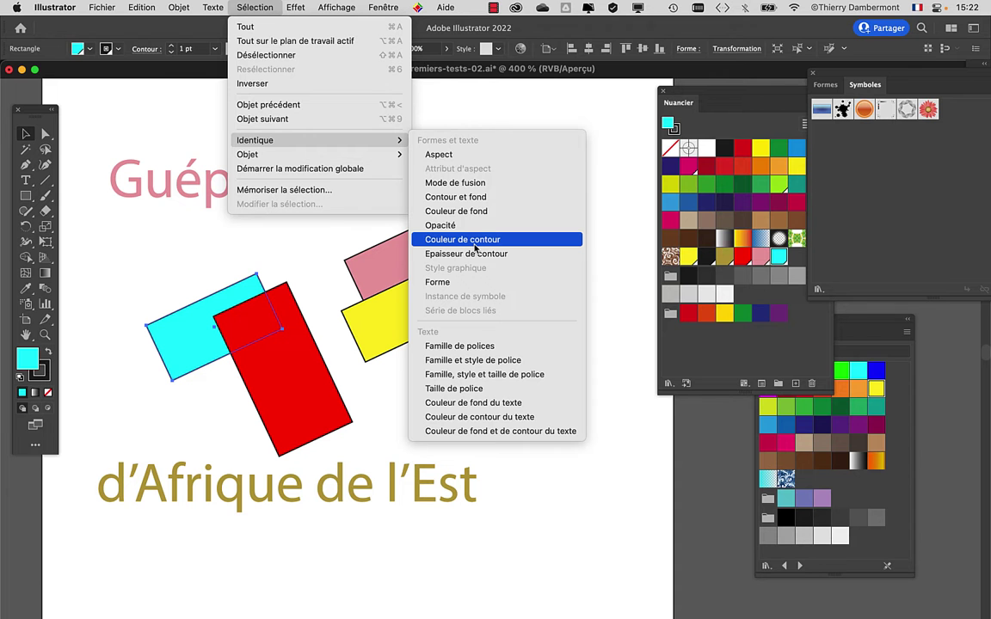
pyautogui.click(475, 244)
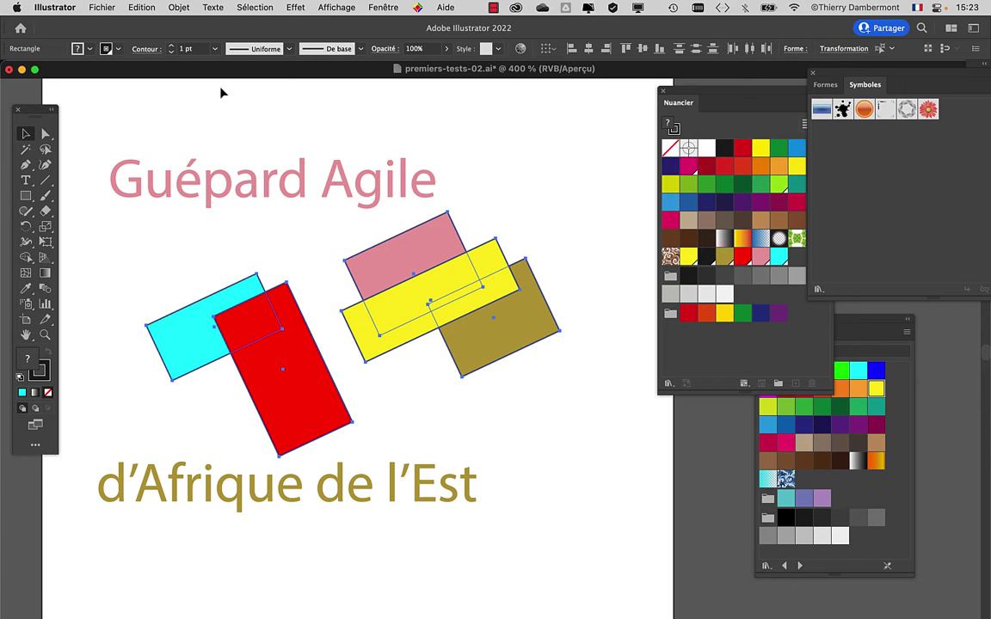
# - Reposition the Tools panel, close the Couleur panel with F6, and move the Nuancier panel lower
pyautogui.moveTo(16, 112); pyautogui.dragTo(40, 97)
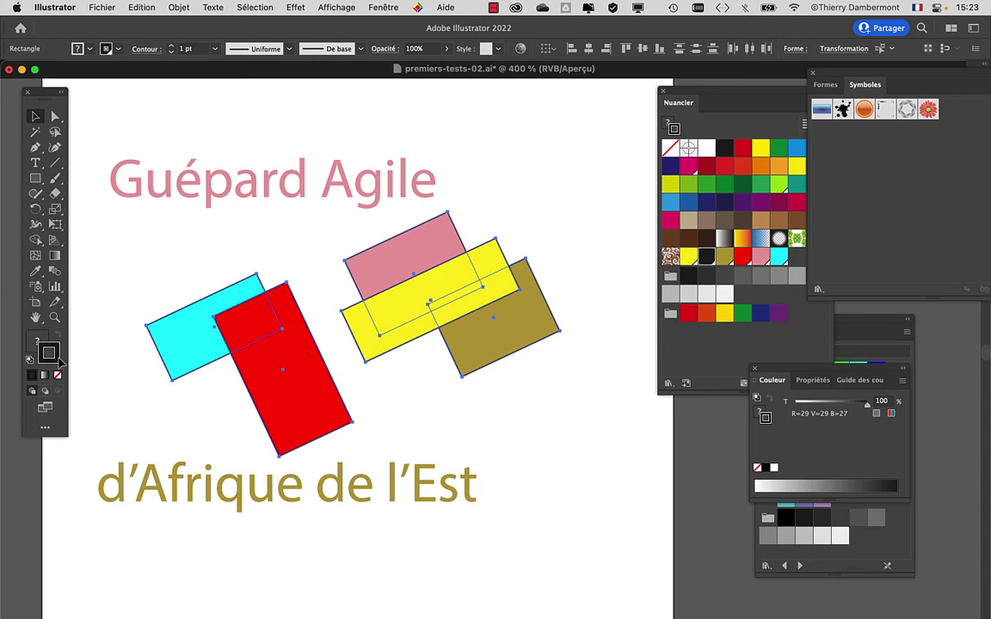
pyautogui.press('F6')
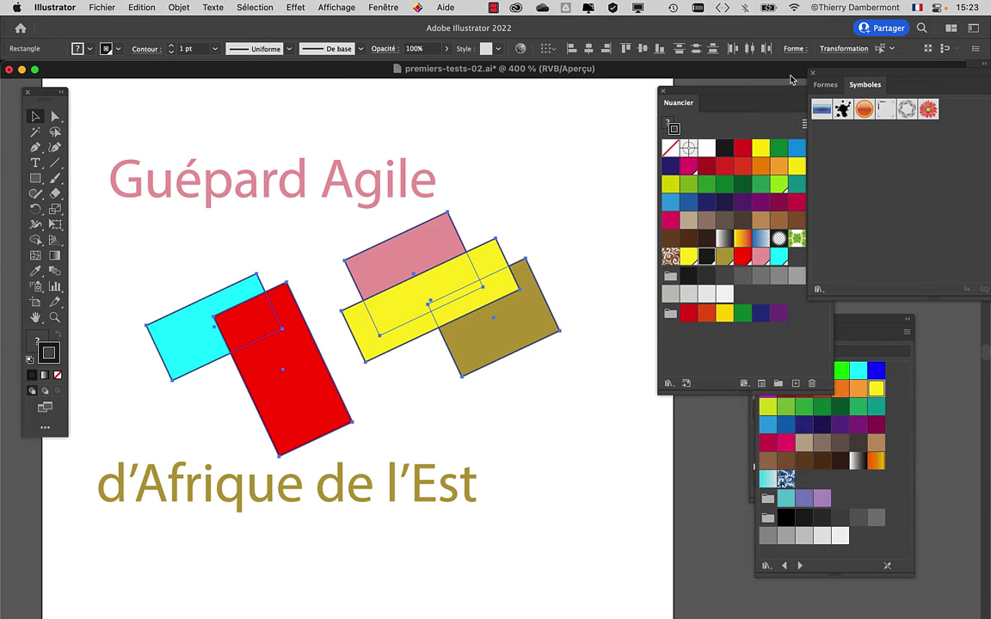
pyautogui.moveTo(699, 103)
pyautogui.mouseDown()
pyautogui.moveTo(639, 426)
pyautogui.moveTo(588, 441)
pyautogui.mouseUp()
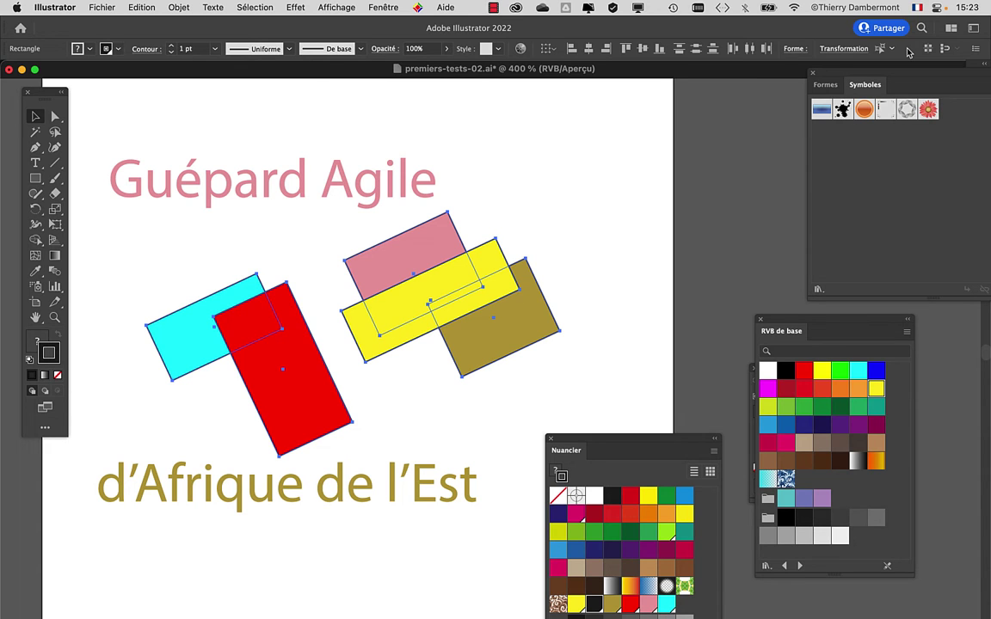
pyautogui.click(372, 7)
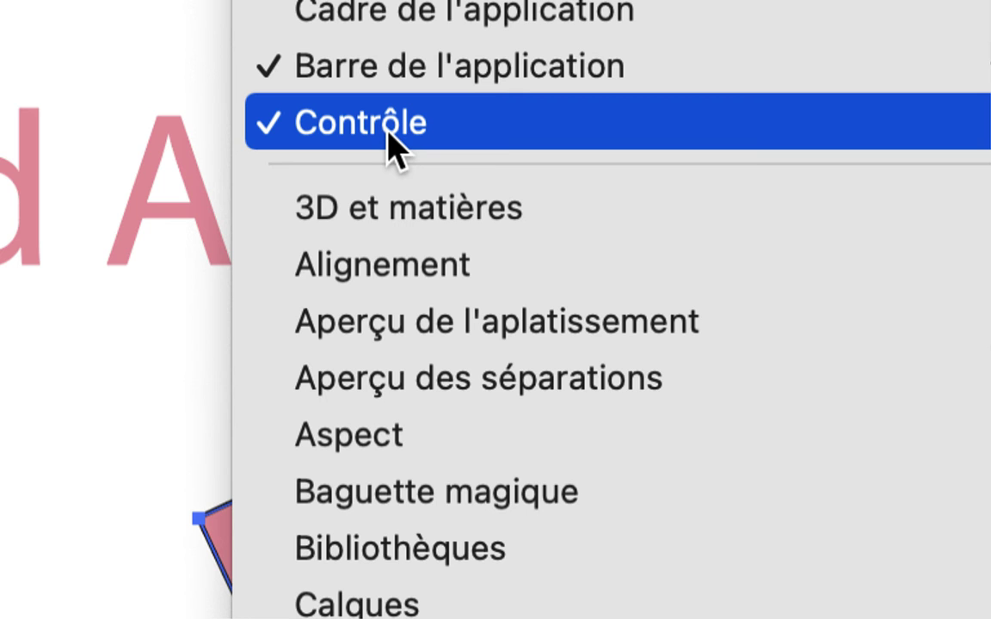
pyautogui.click(387, 134)
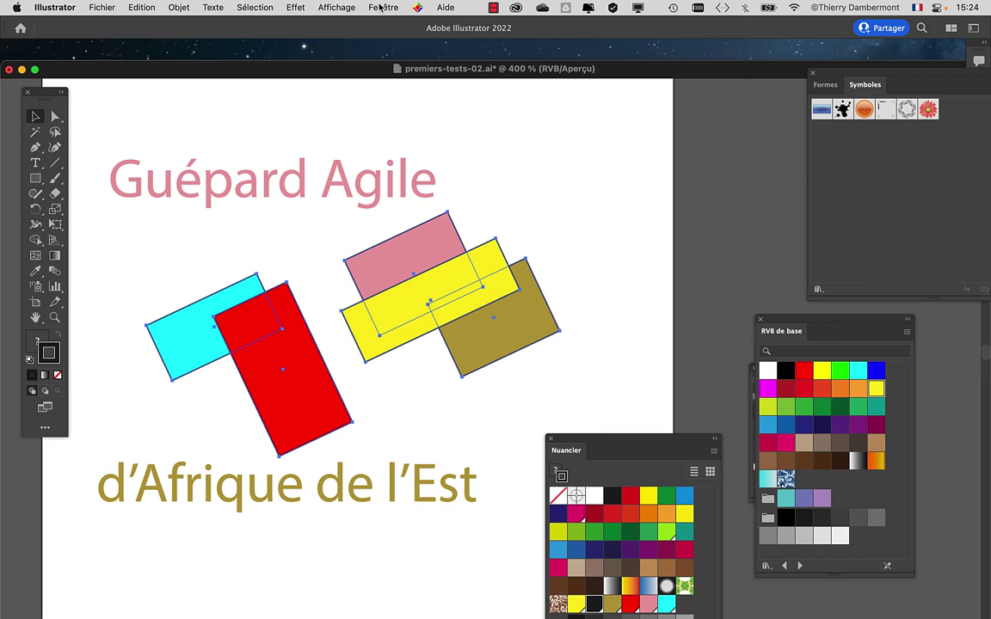
pyautogui.click(383, 7)
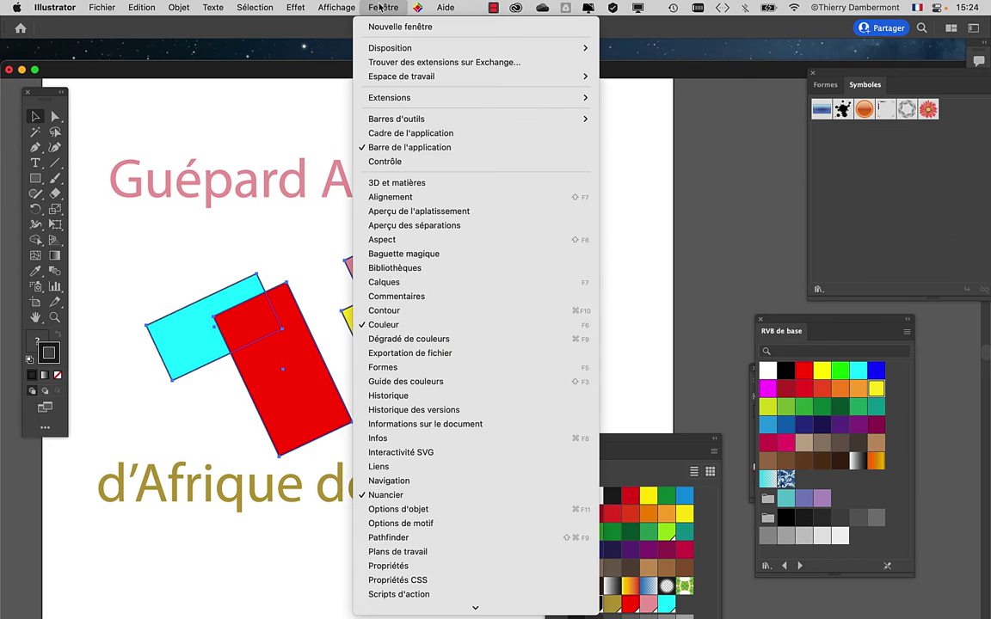
pyautogui.click(414, 162)
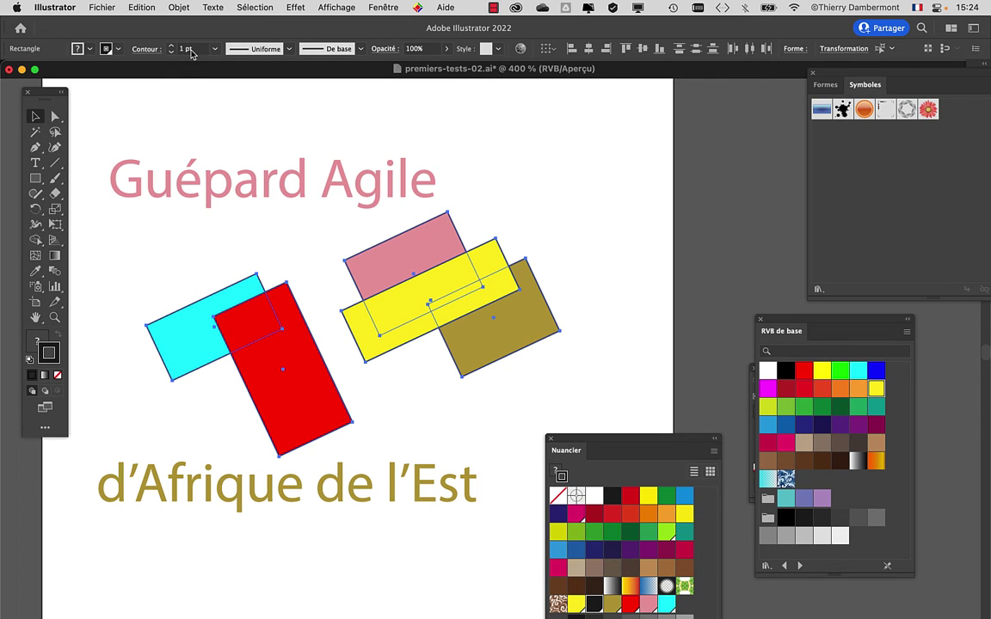
# - Open the Contour panel from Fenêtre, move it aside, and choose Masquer les options
pyautogui.click(379, 7)
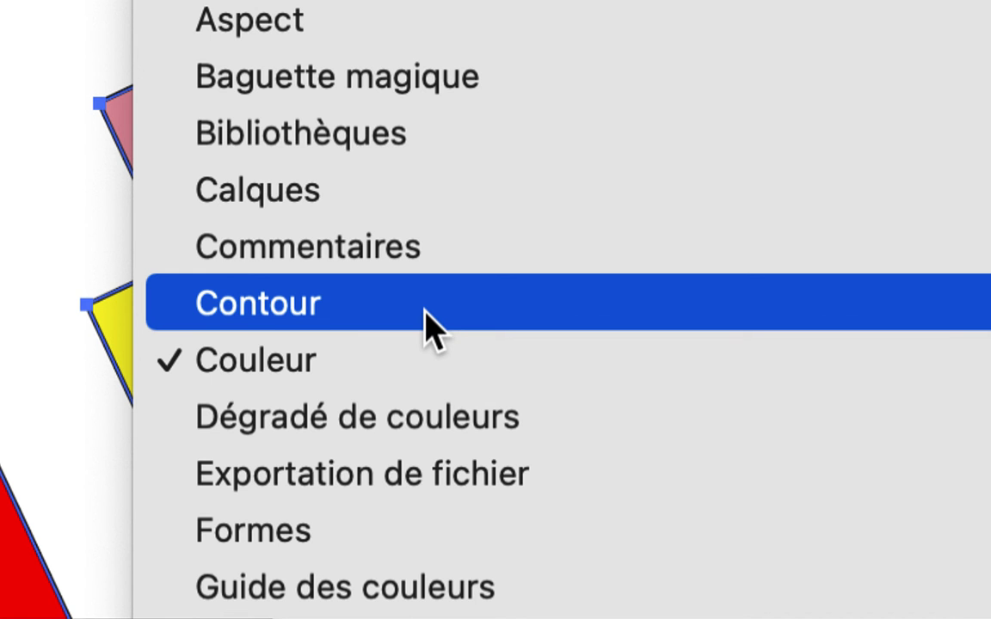
pyautogui.click(430, 325)
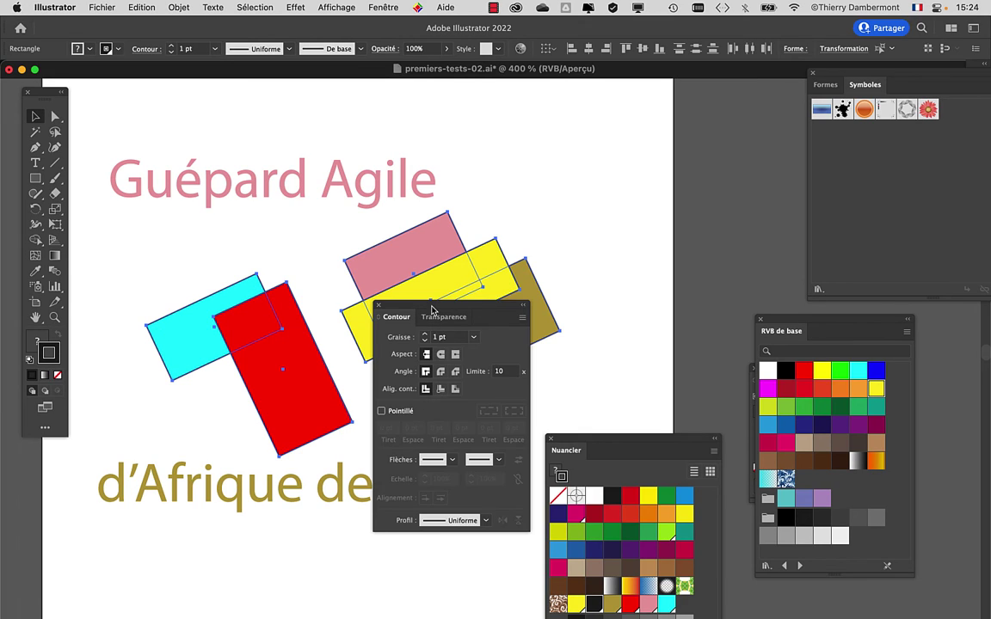
pyautogui.moveTo(432, 310); pyautogui.dragTo(640, 118)
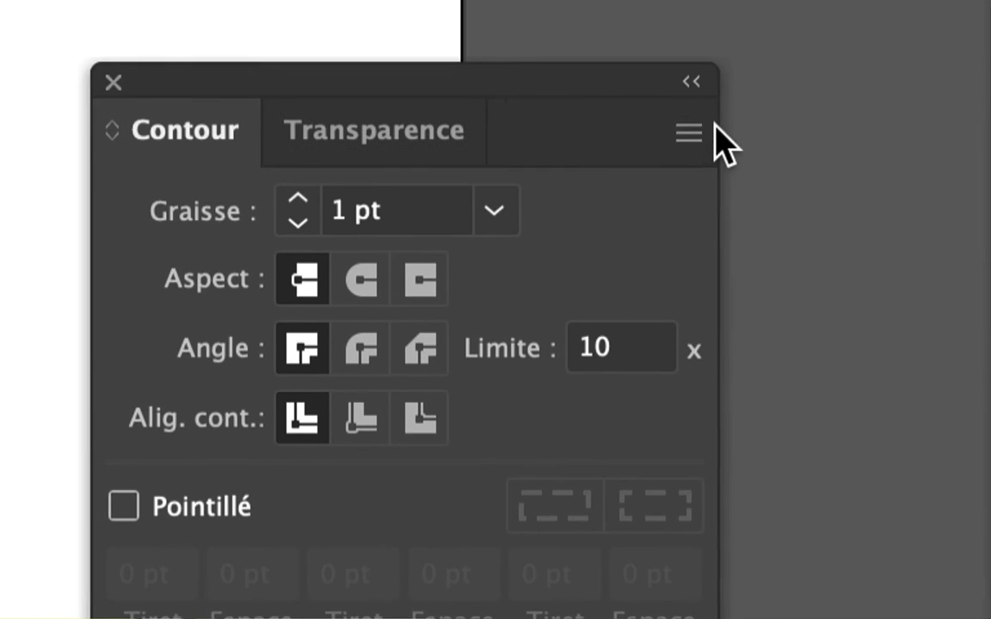
pyautogui.click(714, 138)
pyautogui.click(730, 143)
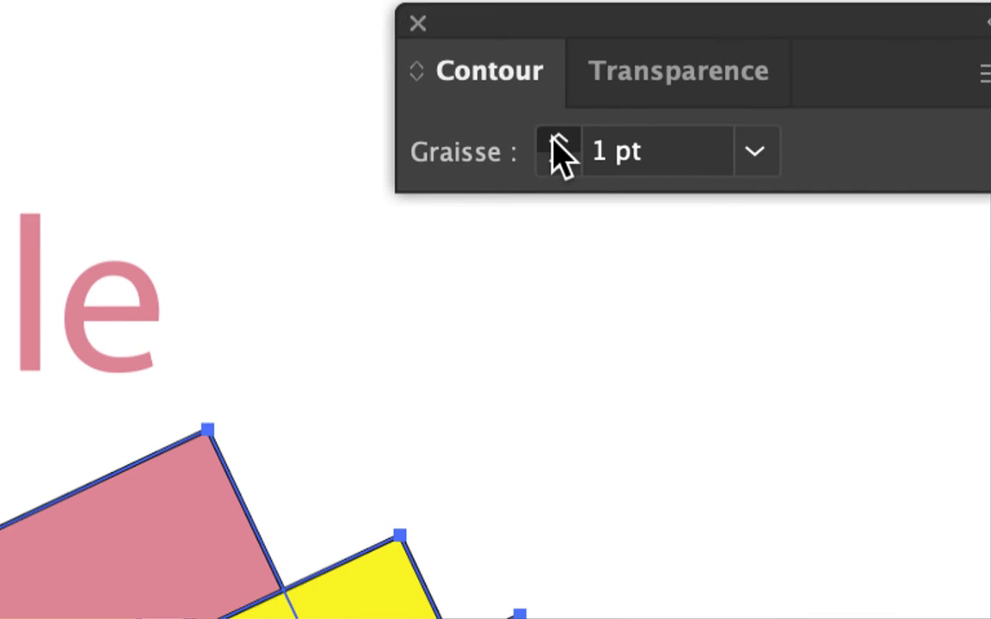
# - Raise the Contour panel's Graisse from 1 pt to 5 pt for the selected rectangles
pyautogui.click(555, 141)
pyautogui.click(555, 140)
pyautogui.click(555, 140)
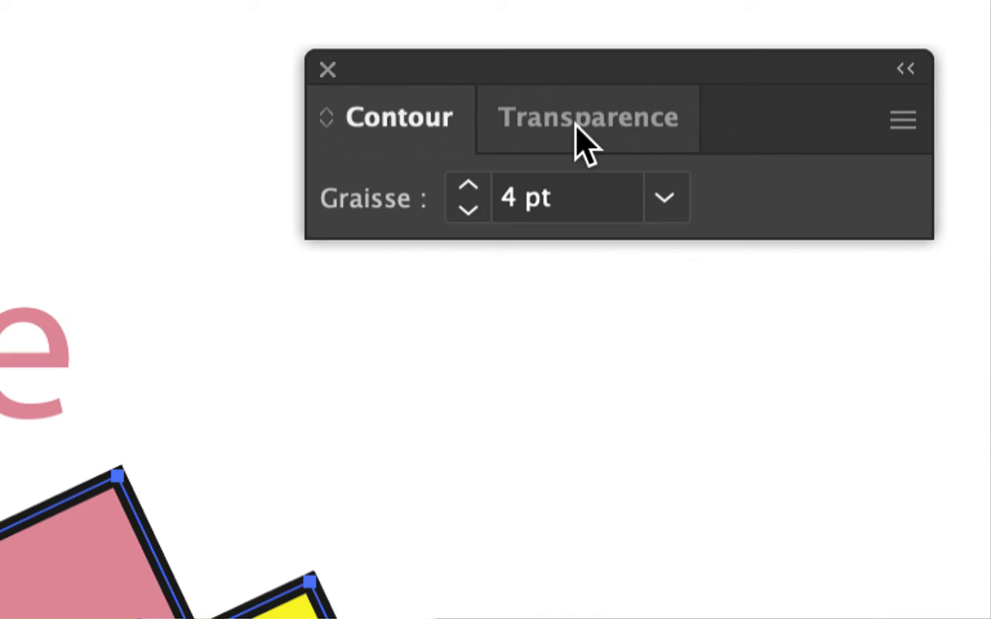
pyautogui.click(576, 128)
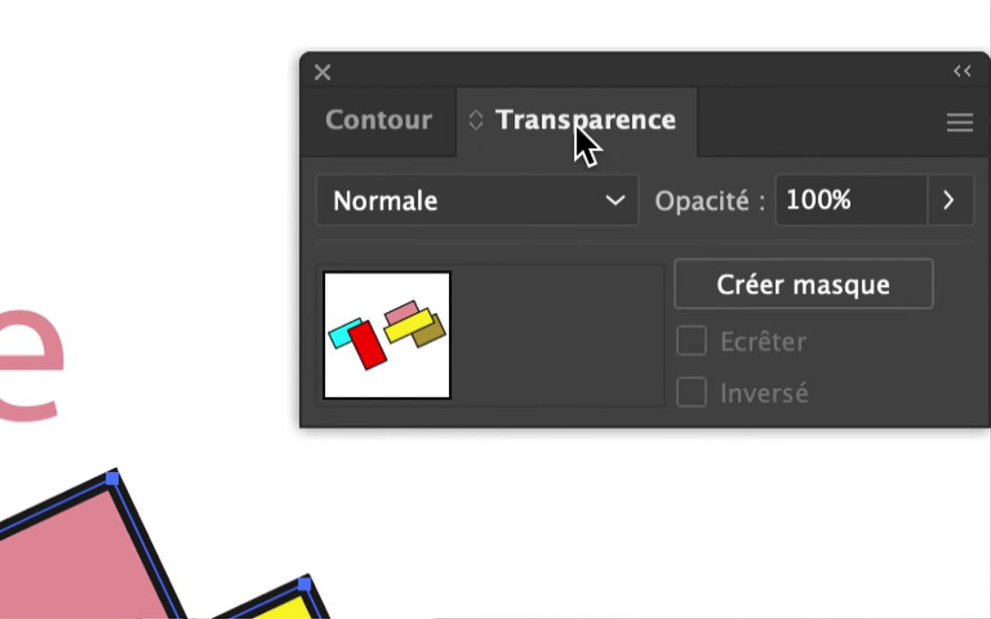
pyautogui.click(542, 127)
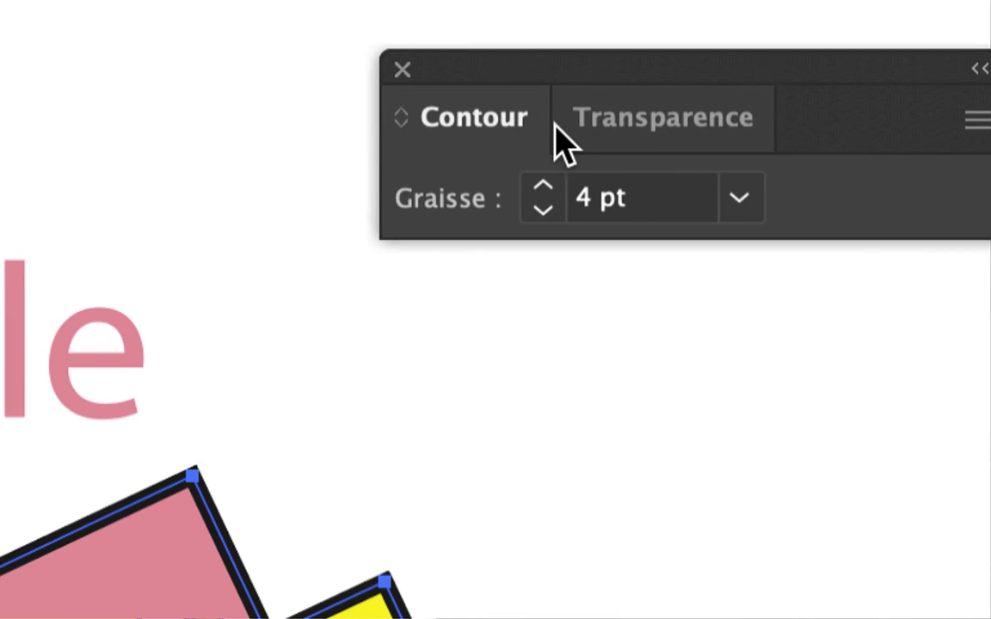
pyautogui.click(566, 129)
pyautogui.click(547, 141)
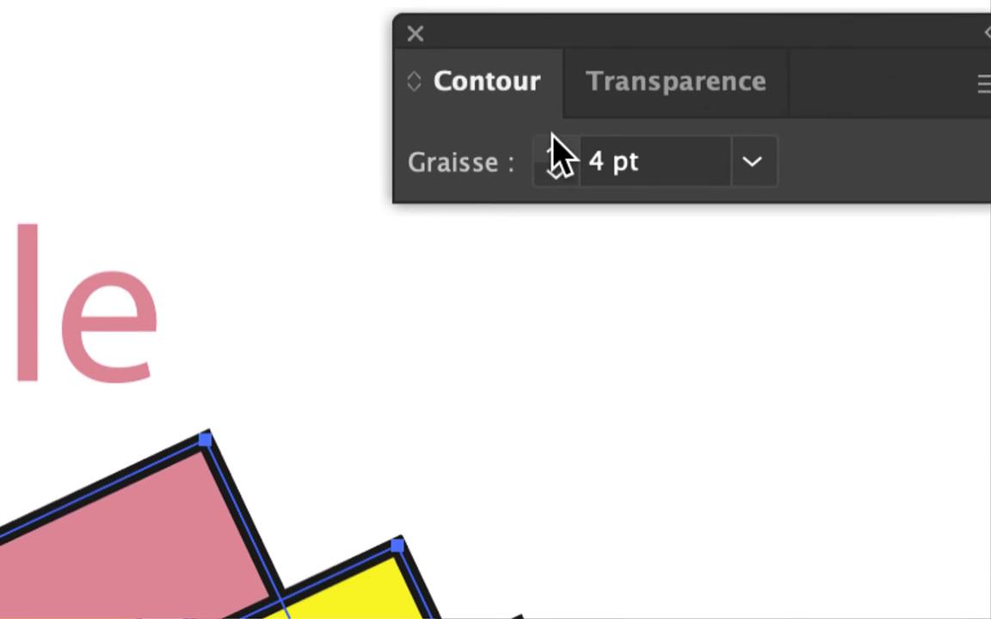
pyautogui.click(610, 187)
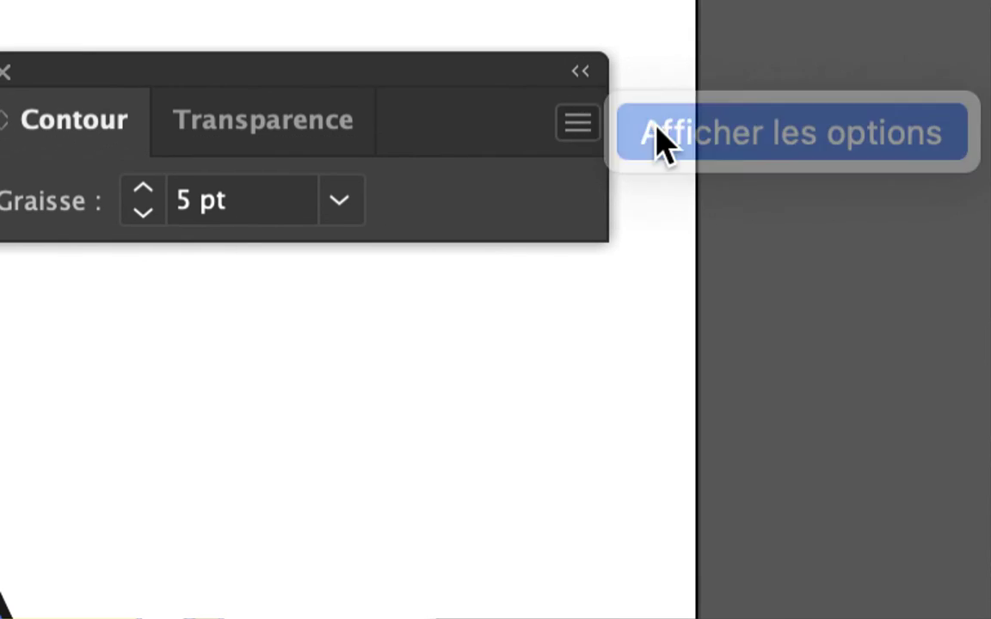
pyautogui.click(662, 139)
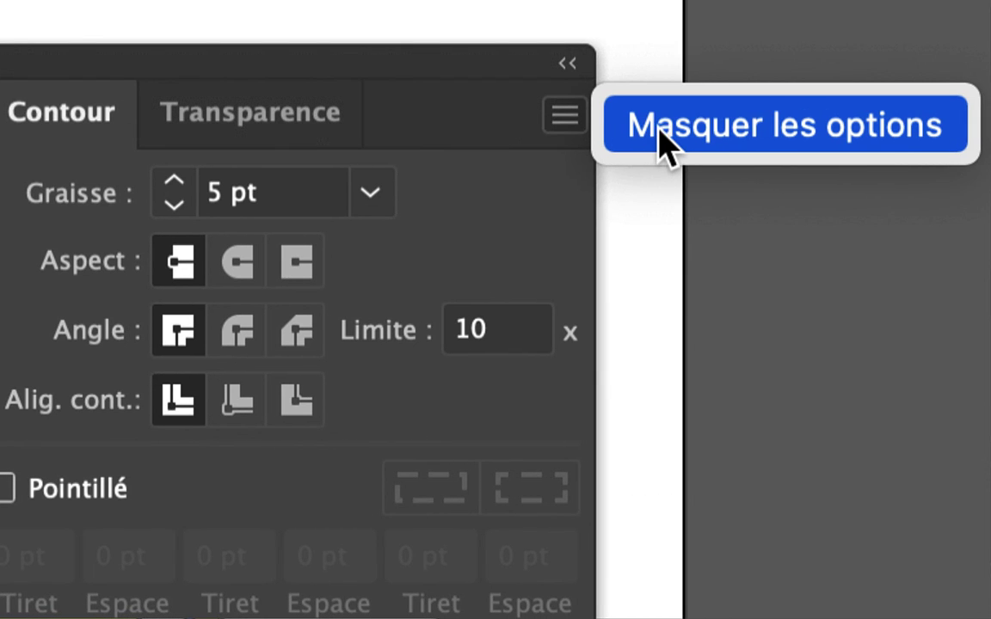
pyautogui.click(662, 129)
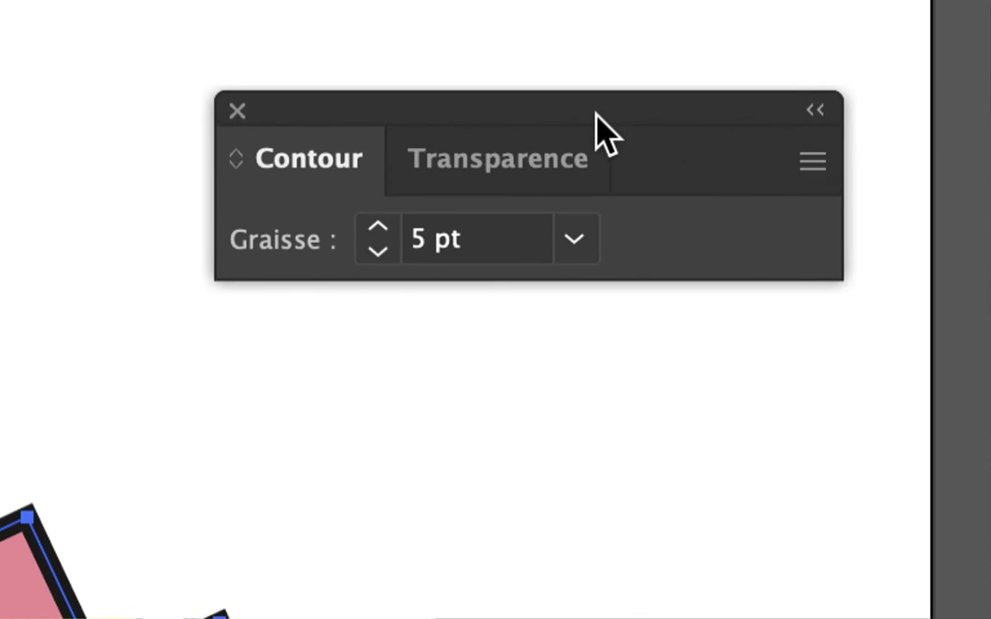